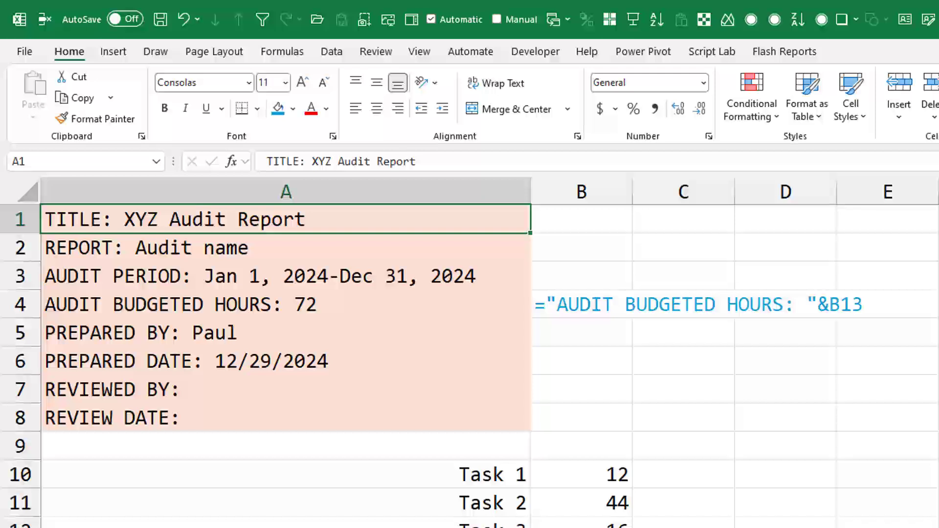
In A1's title text, make the label TITLE: bold
{"action": "key", "text": "F2"}
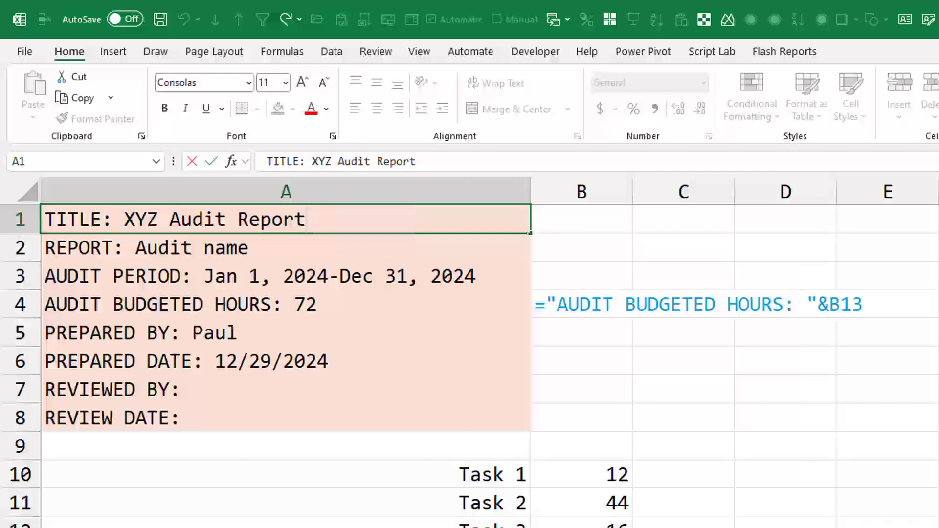
{"action": "key", "text": "Home"}
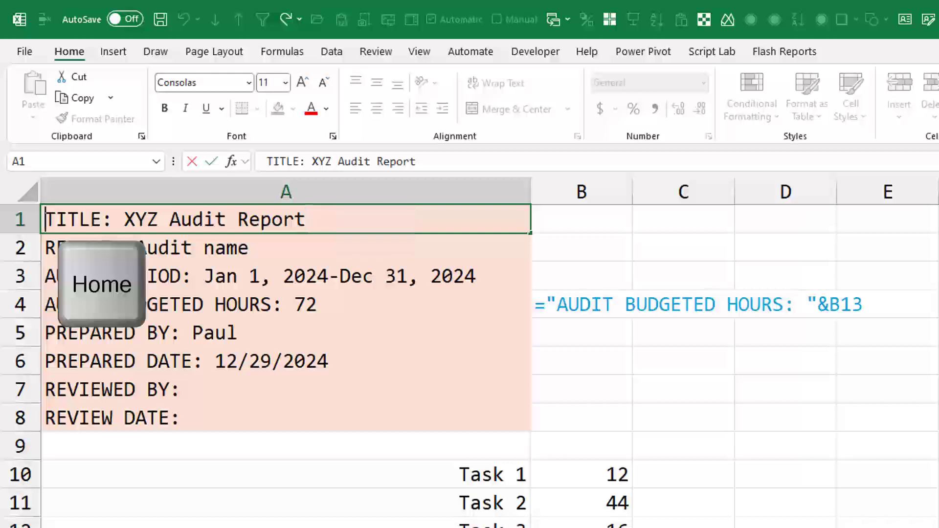
{"action": "key", "text": "shift+Right"}
{"action": "key", "text": "shift+Right"}
{"action": "key", "text": "shift+Right"}
{"action": "key", "text": "shift+Right"}
{"action": "key", "text": "shift+Right"}
{"action": "key", "text": "shift+Right"}
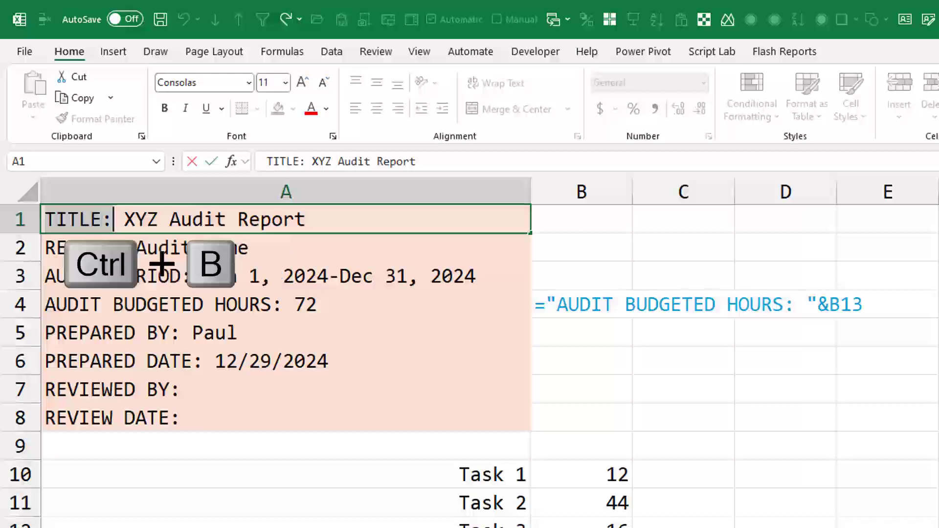
{"action": "key", "text": "ctrl+b"}
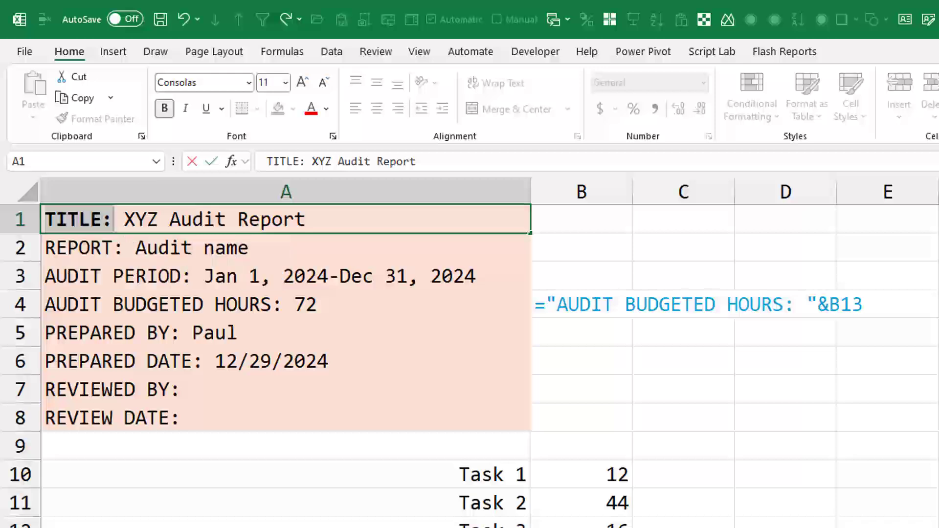
Colour the word XYZ red without bold, and commit the A1 title
{"action": "key", "text": "Right"}
{"action": "key", "text": "Right"}
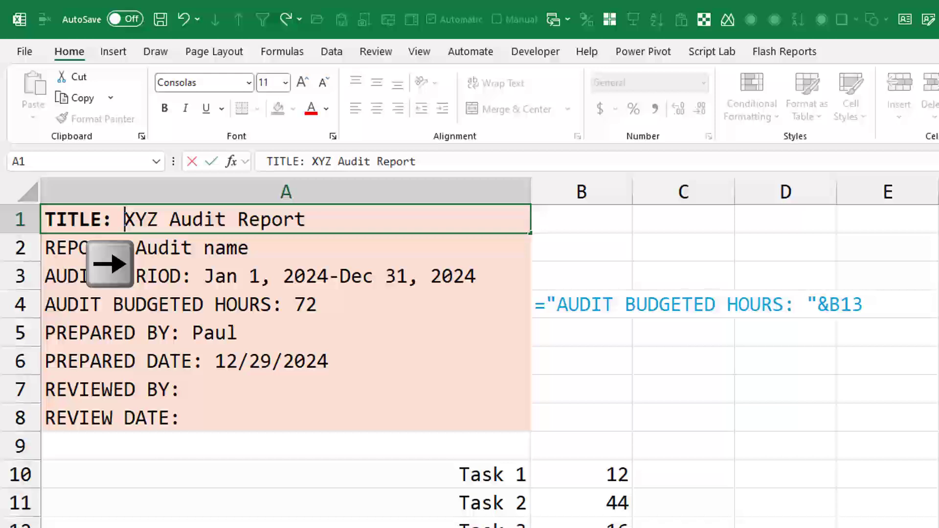
{"action": "key", "text": "shift+Right"}
{"action": "key", "text": "shift+Right"}
{"action": "key", "text": "shift+Right"}
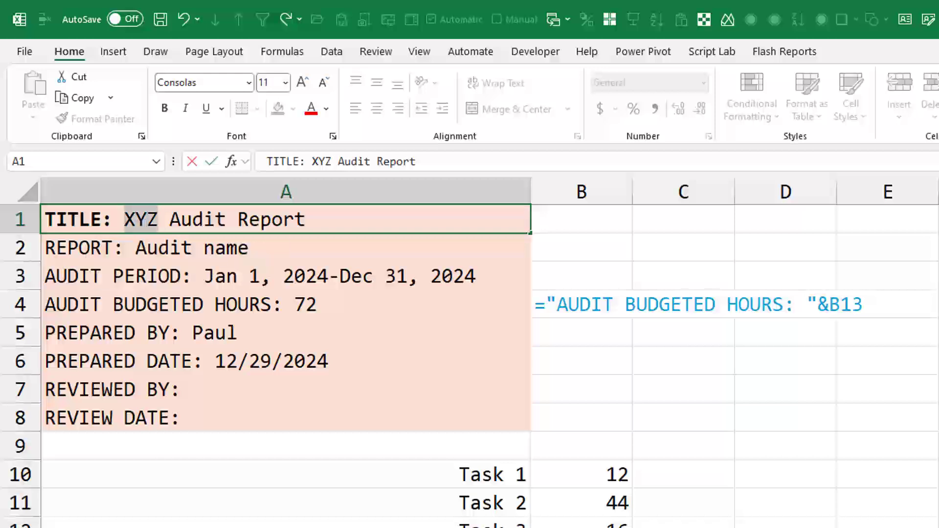
{"action": "left_click", "coordinate": [310, 109]}
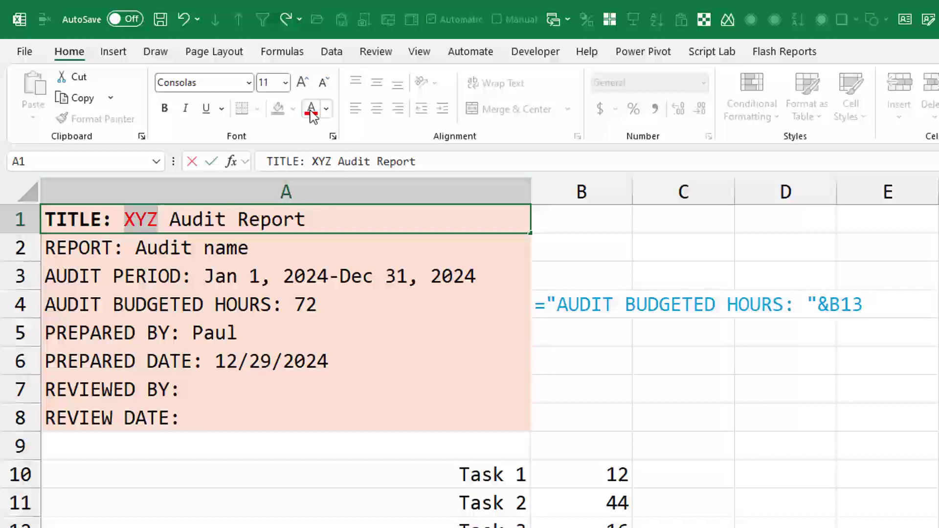
{"action": "key", "text": "Return"}
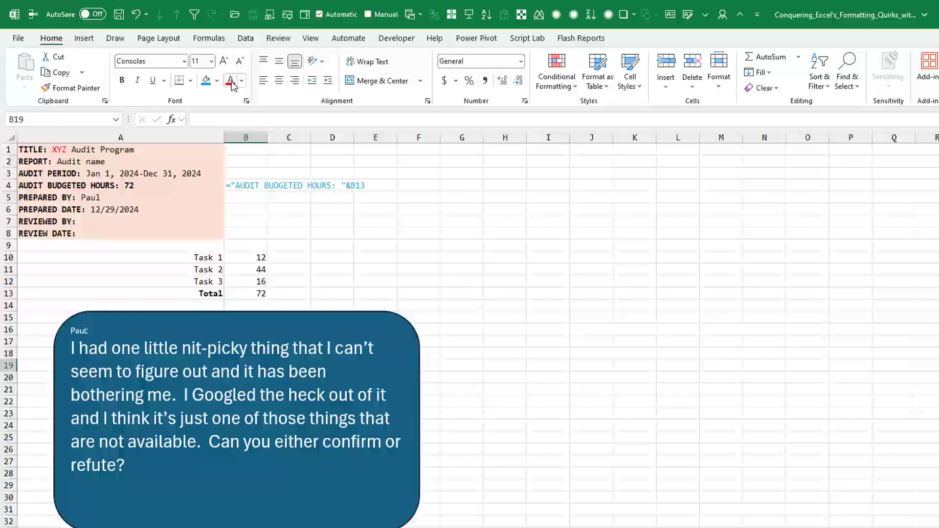
{"action": "key", "text": "Down"}
{"action": "key", "text": "Down"}
{"action": "key", "text": "Down"}
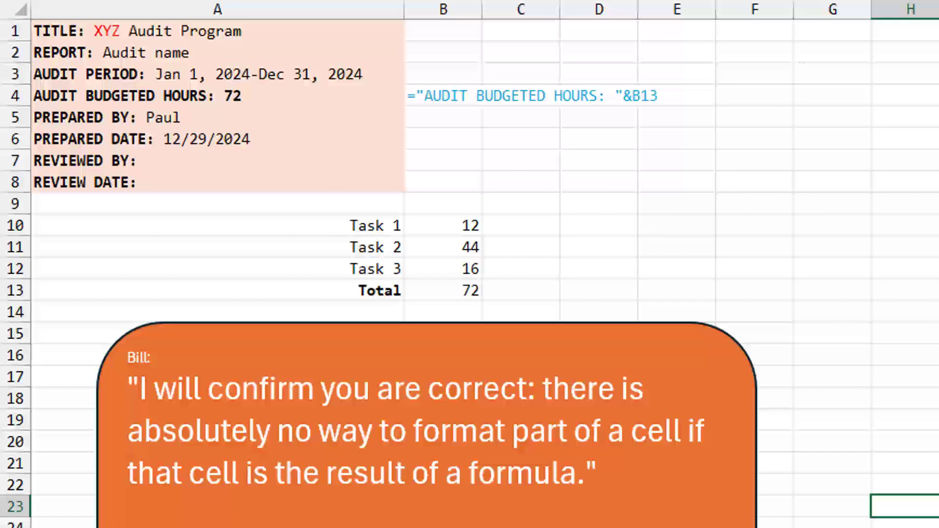
{"action": "key", "text": "Right"}
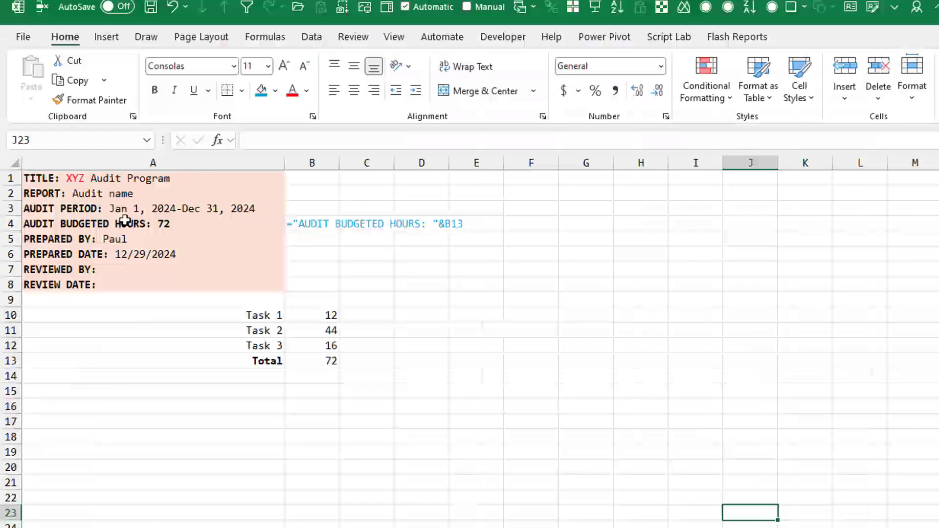
Copy A4 and paste it back over itself as values only
{"action": "left_click", "coordinate": [175, 92]}
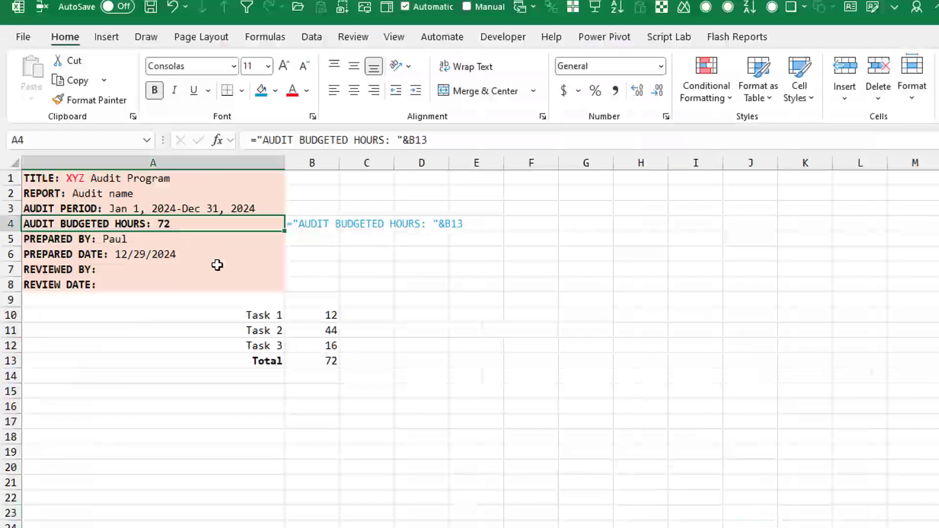
{"action": "key", "text": "ctrl+c"}
{"action": "key", "text": "alt+e"}
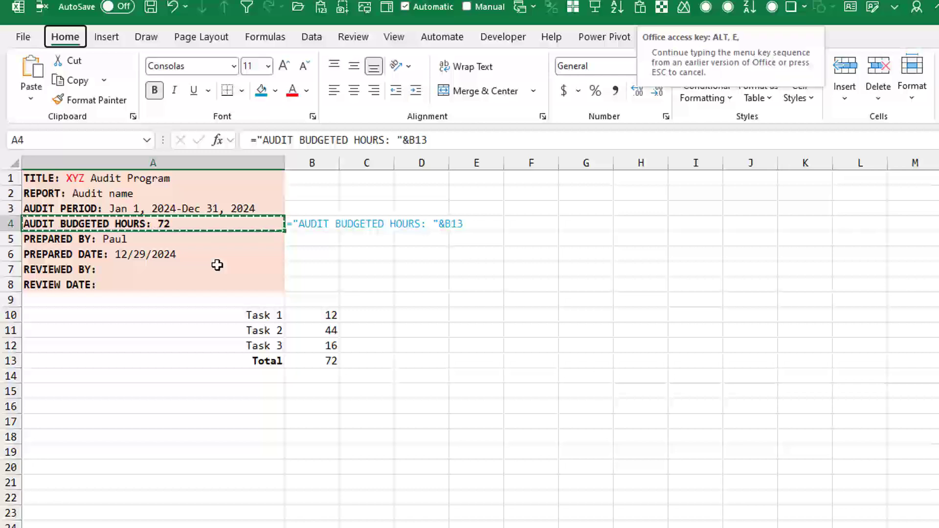
{"action": "key", "text": "s"}
{"action": "key", "text": "v"}
{"action": "key", "text": "Return"}
Remove the trailing 72 so A4 reads just AUDIT BUDGETED HOURS:
{"action": "key", "text": "F2"}
{"action": "key", "text": "Home"}
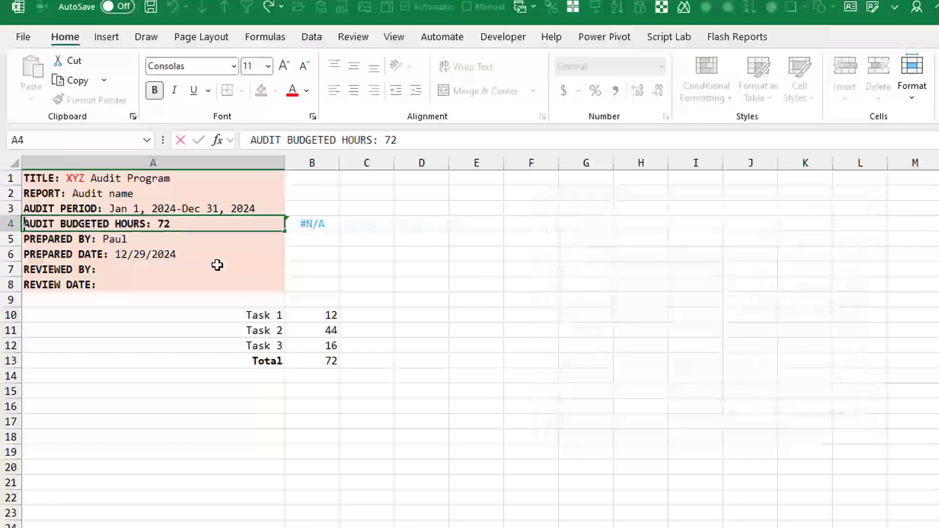
{"action": "key", "text": "End"}
{"action": "key", "text": "BackSpace"}
{"action": "key", "text": "BackSpace"}
{"action": "key", "text": "BackSpace"}
{"action": "key", "text": "Return"}
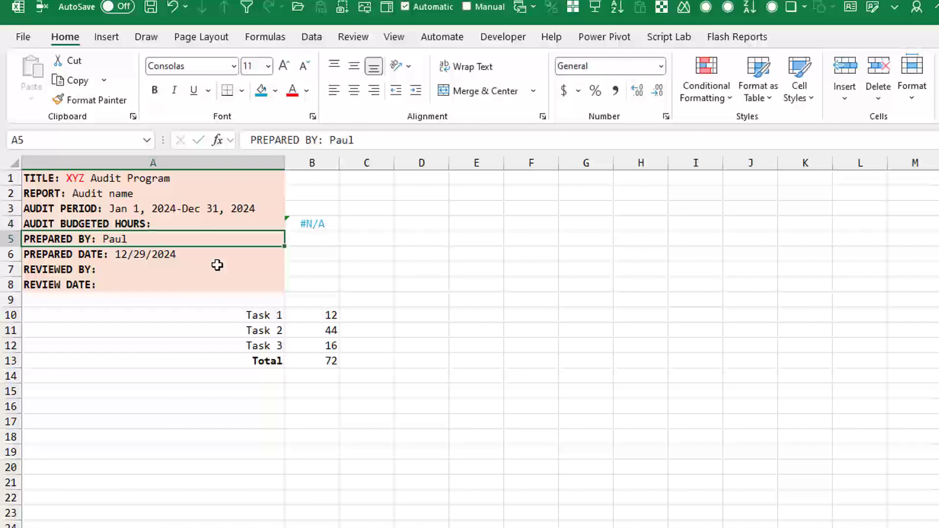
{"action": "left_click", "coordinate": [320, 362]}
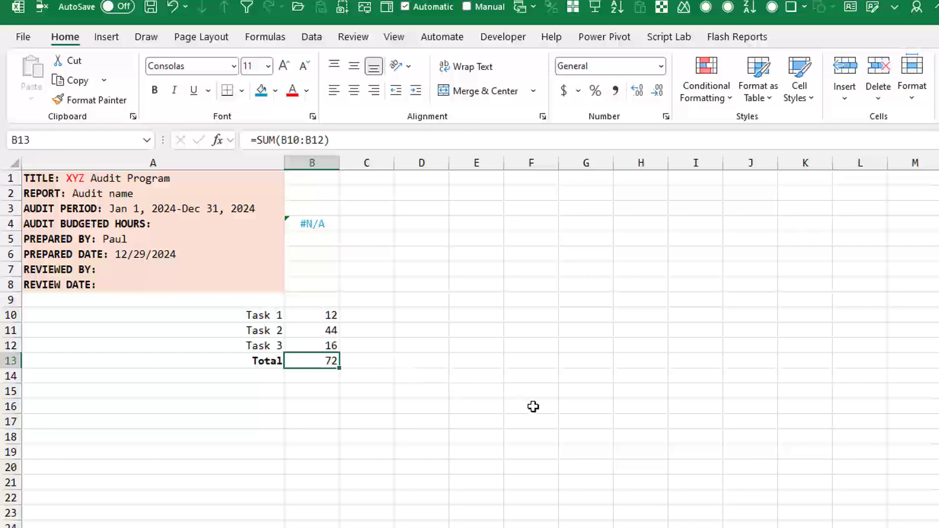
Paste the B13 total of 72 as a linked picture right after the row 4 label
{"action": "key", "text": "ctrl+c"}
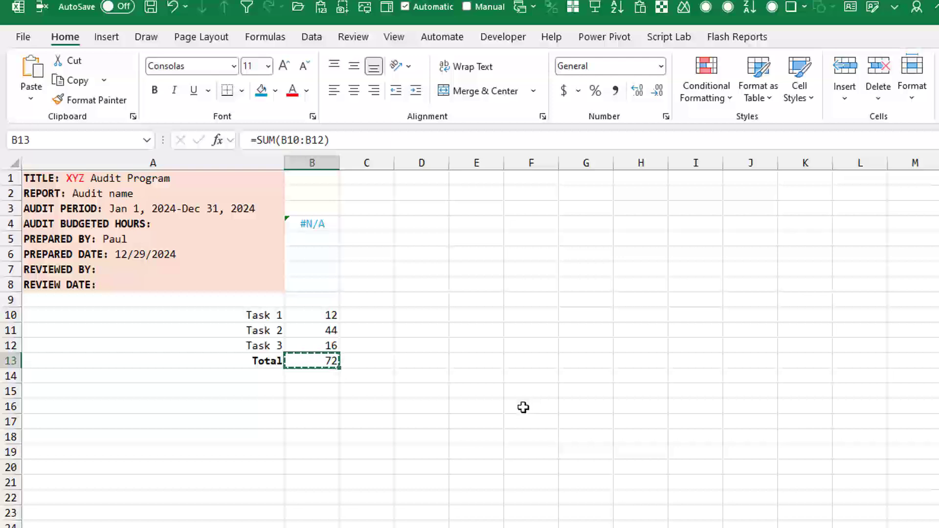
{"action": "left_click", "coordinate": [208, 223]}
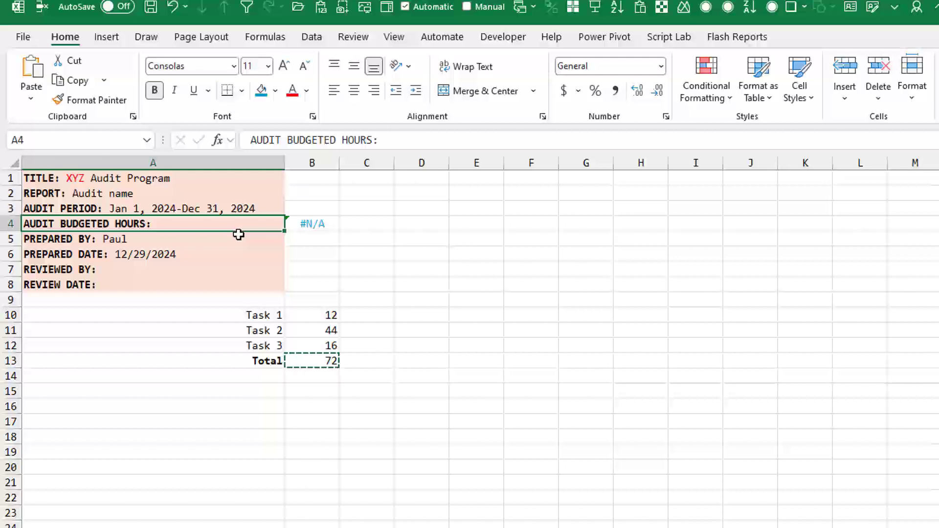
{"action": "left_click", "coordinate": [34, 101]}
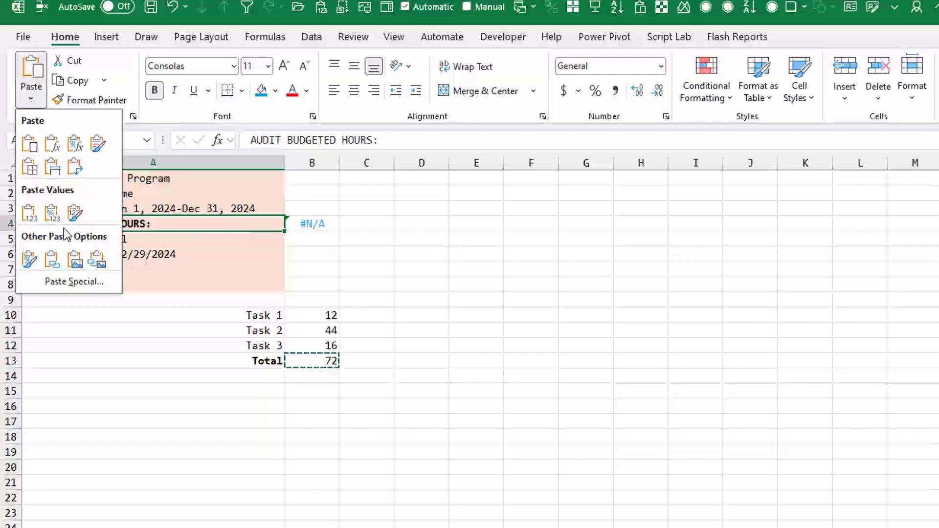
{"action": "left_click", "coordinate": [97, 261]}
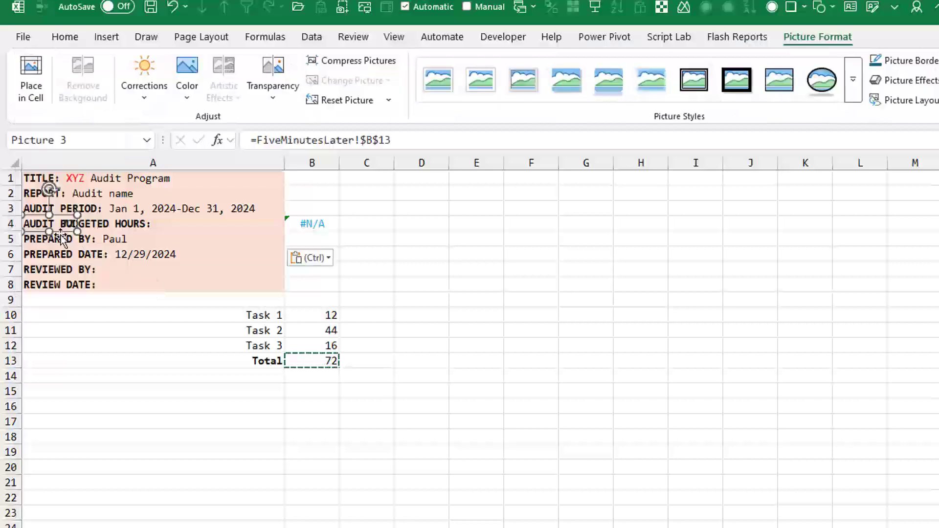
{"action": "left_click_drag", "start_coordinate": [63, 229], "coordinate": [168, 234]}
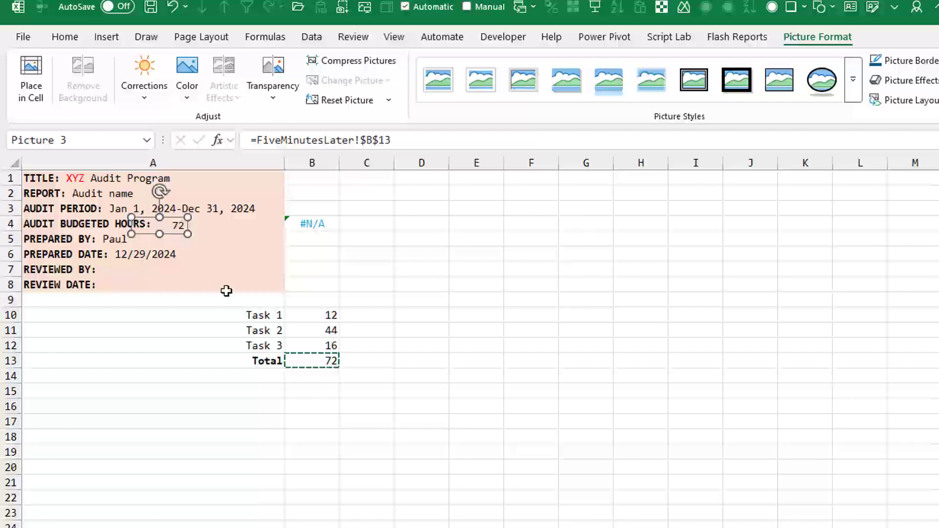
{"action": "left_click", "coordinate": [325, 315]}
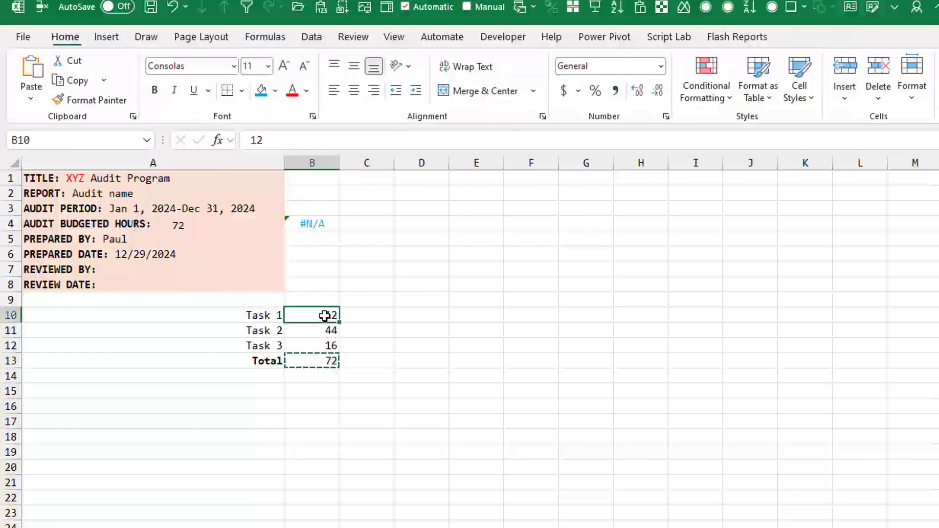
Set Task 1 to 14 and left-align the B13 total so the linked 74 hugs the label
{"action": "type", "text": "14"}
{"action": "key", "text": "Return"}
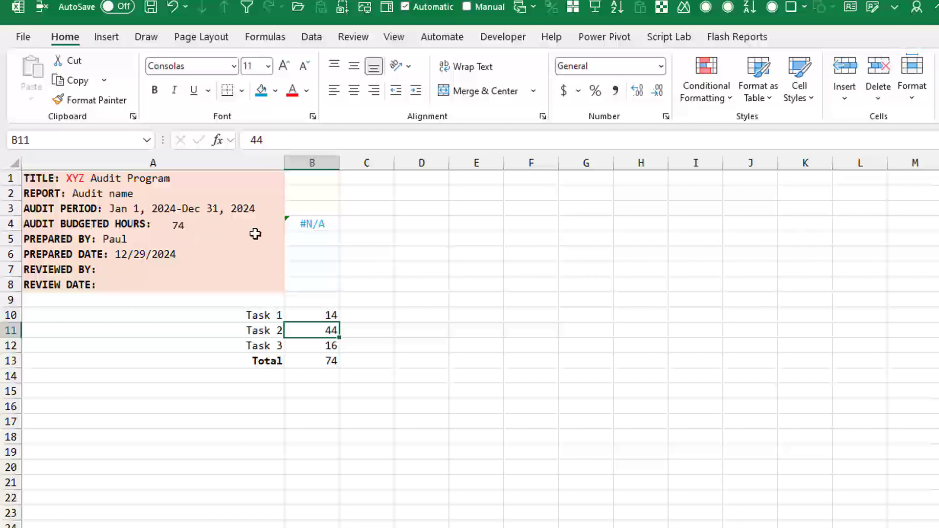
{"action": "left_click", "coordinate": [311, 362]}
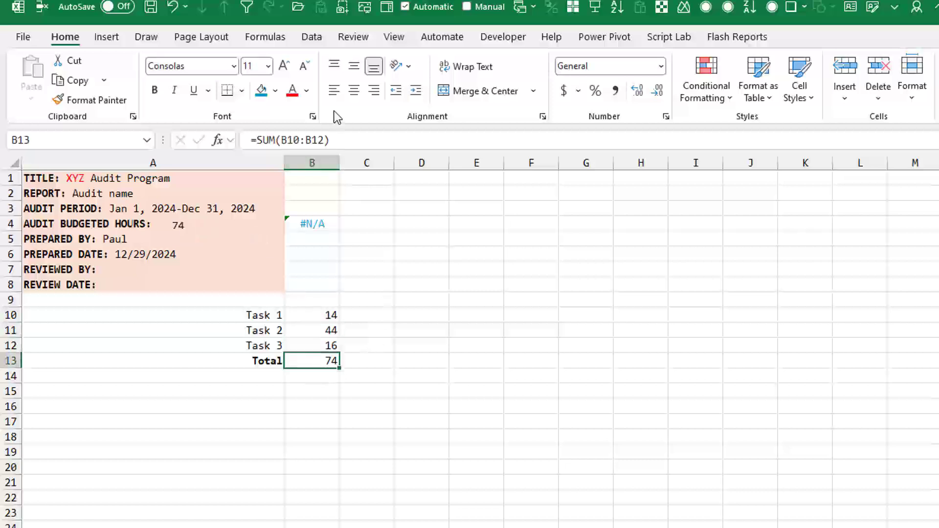
{"action": "left_click", "coordinate": [334, 91]}
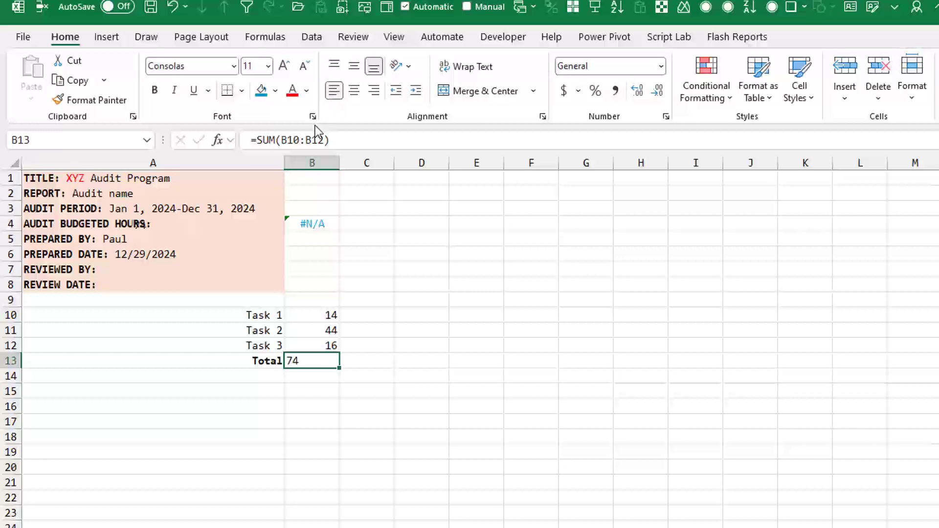
{"action": "left_click", "coordinate": [147, 225]}
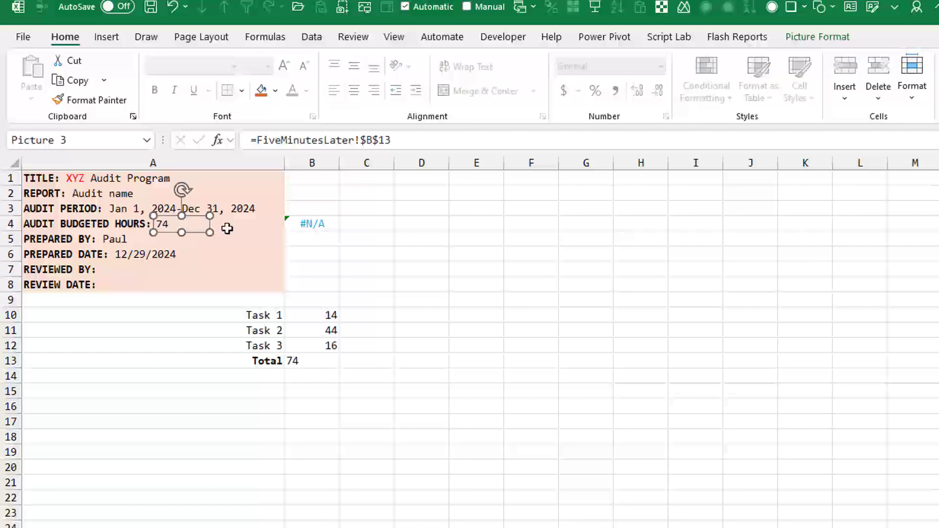
Zoom in on the sheet to inspect row 4's AUDIT BUDGETED HOURS: 74, with the picture deselected
{"action": "scroll", "coordinate": [423, 418], "scroll_direction": "up", "scroll_amount": 3}
{"action": "scroll", "coordinate": [423, 418], "scroll_direction": "up", "scroll_amount": 5}
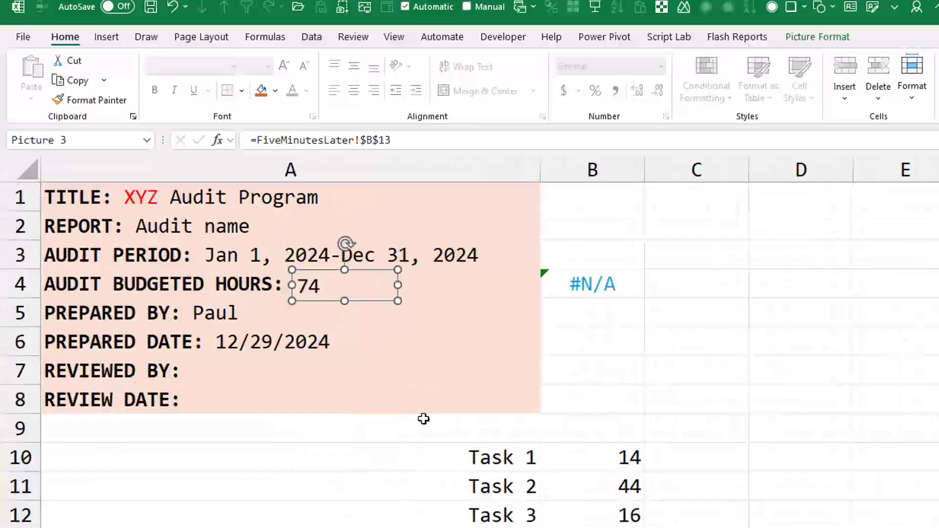
{"action": "left_click", "coordinate": [532, 405]}
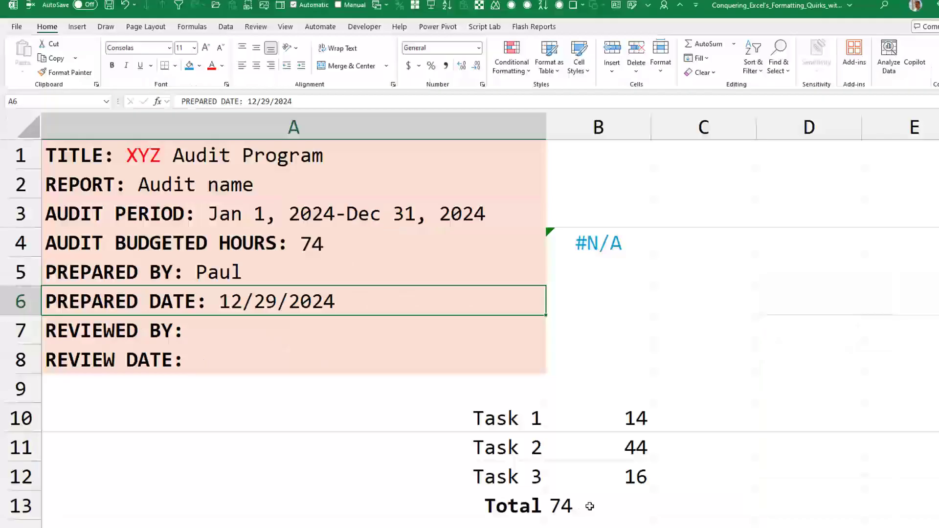
Fill B13 with Orange, Accent 2, Lighter 80% to match the header block
{"action": "left_click", "coordinate": [589, 506]}
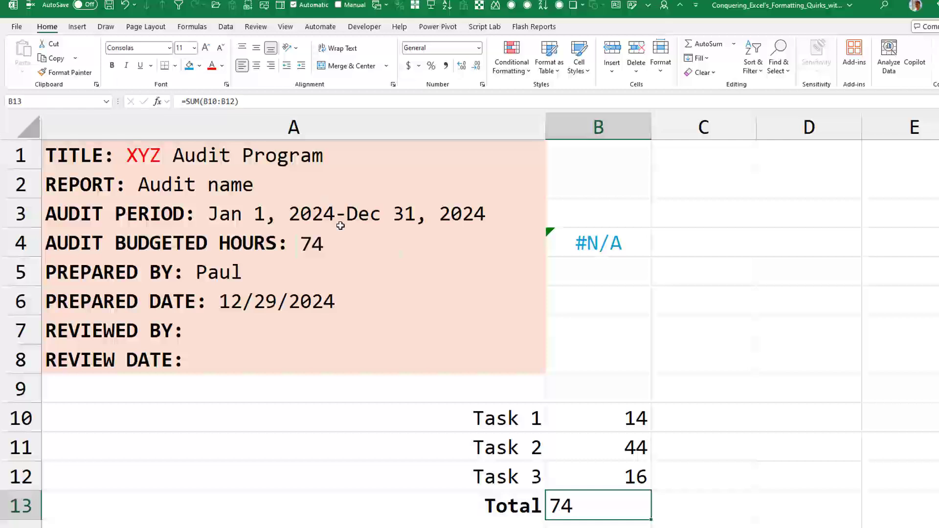
{"action": "left_click", "coordinate": [199, 66]}
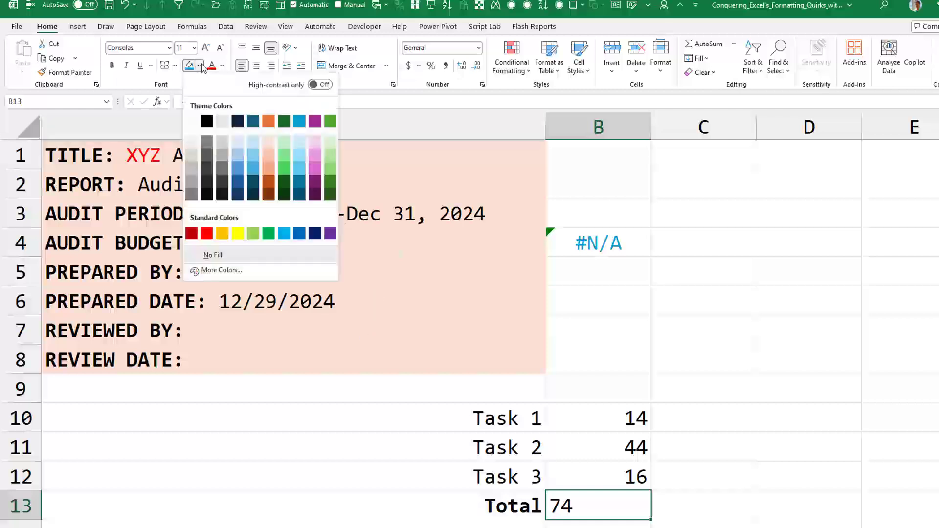
{"action": "left_click", "coordinate": [270, 142]}
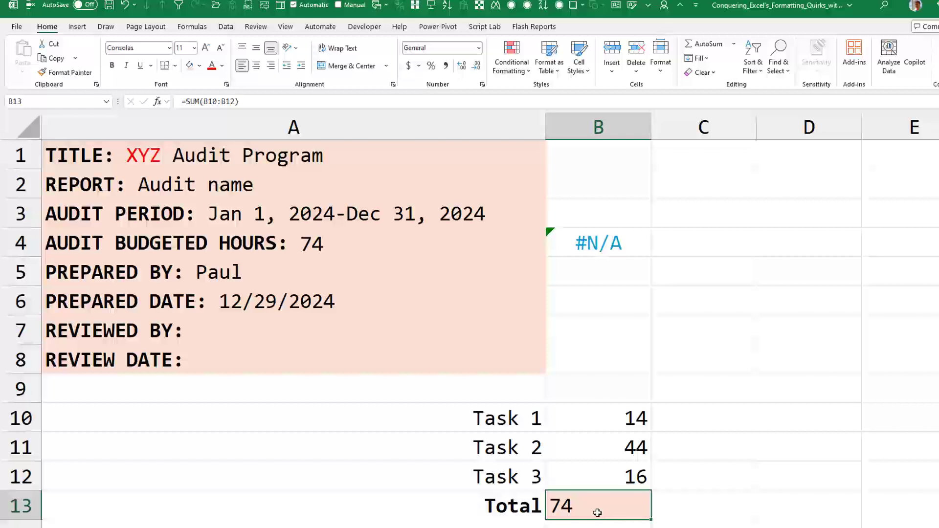
{"action": "left_click", "coordinate": [607, 422]}
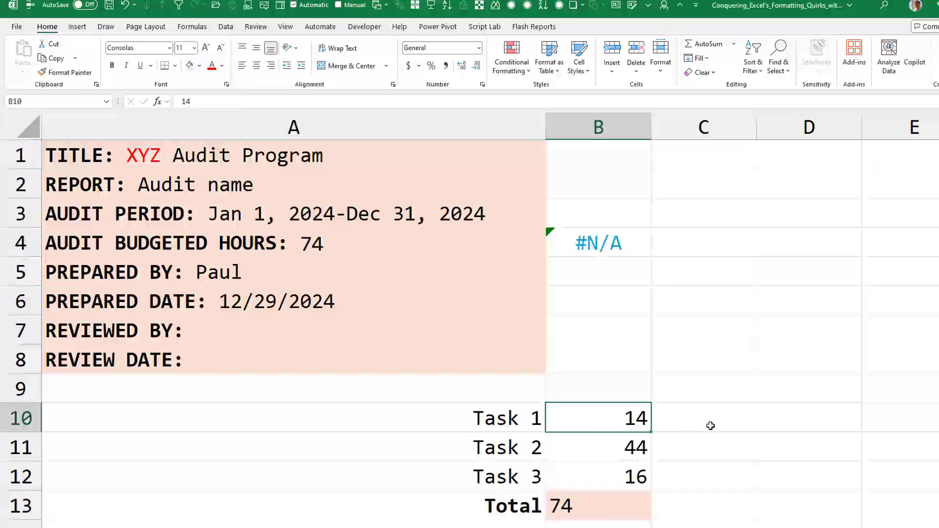
Set Task 1 to 14440 so the total shows 14500, and nudge the linked picture against its label
{"action": "type", "text": "14440"}
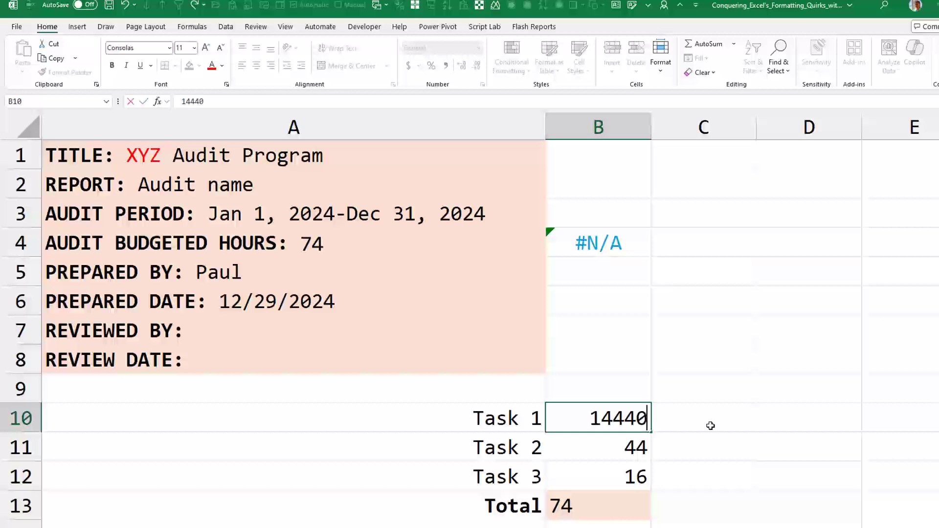
{"action": "key", "text": "Return"}
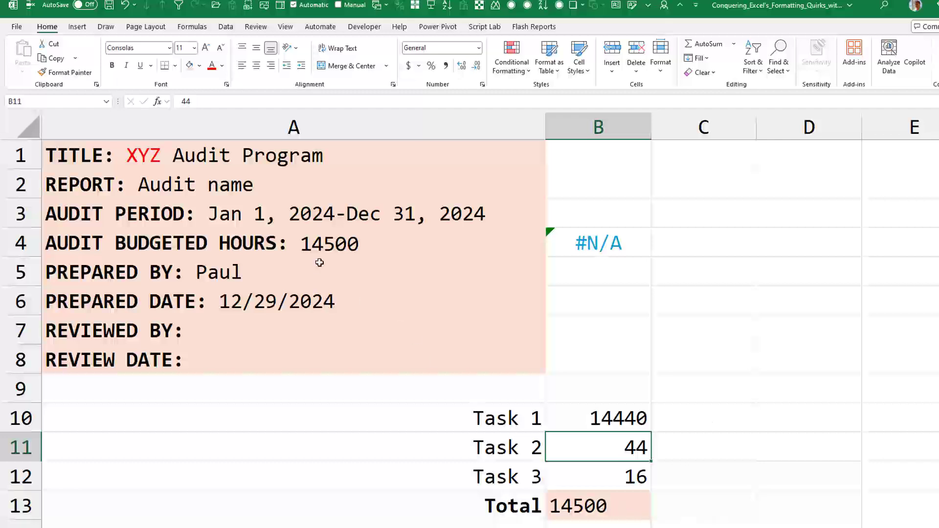
{"action": "left_click", "coordinate": [318, 248]}
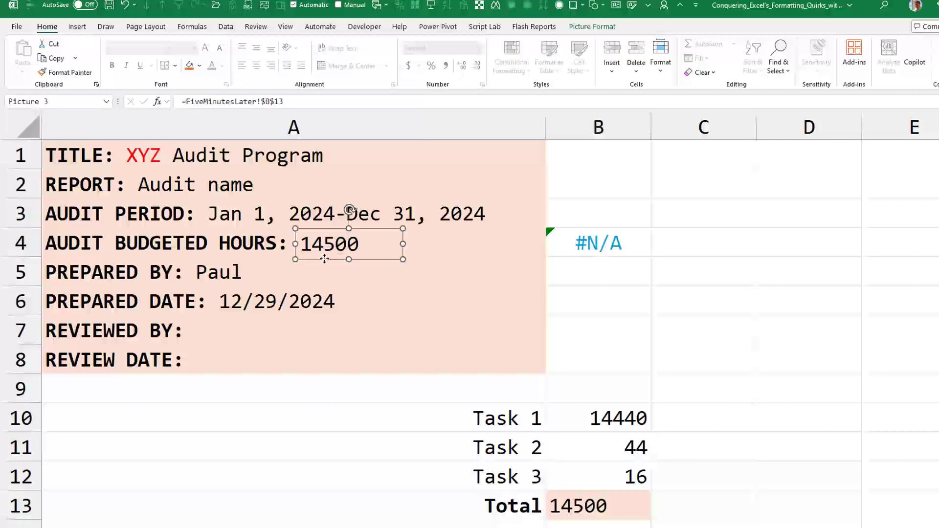
{"action": "left_click_drag", "start_coordinate": [321, 257], "coordinate": [321, 259]}
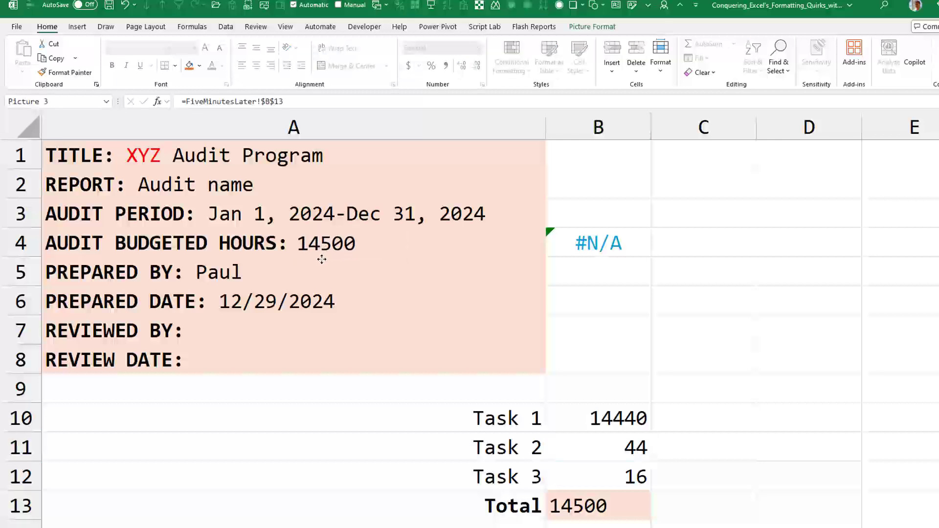
{"action": "left_click", "coordinate": [457, 244]}
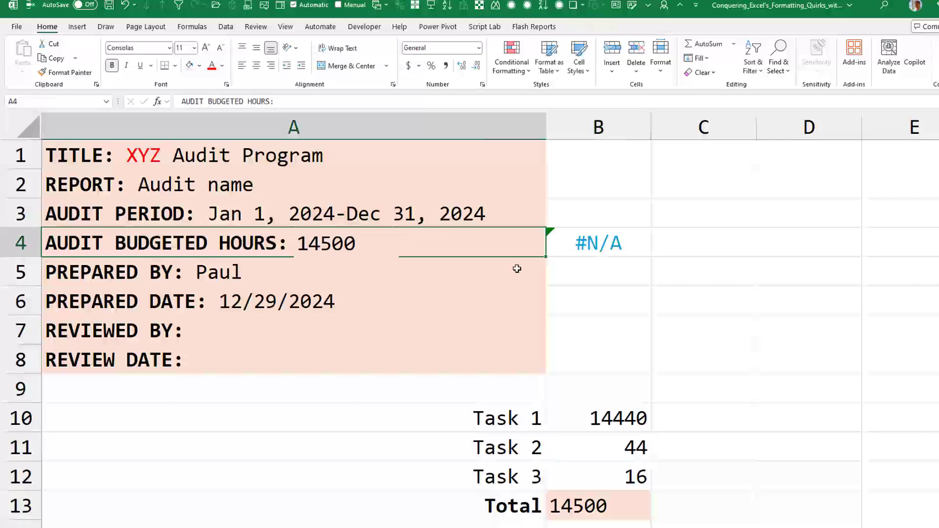
{"action": "left_click", "coordinate": [497, 296]}
{"action": "left_click", "coordinate": [621, 245]}
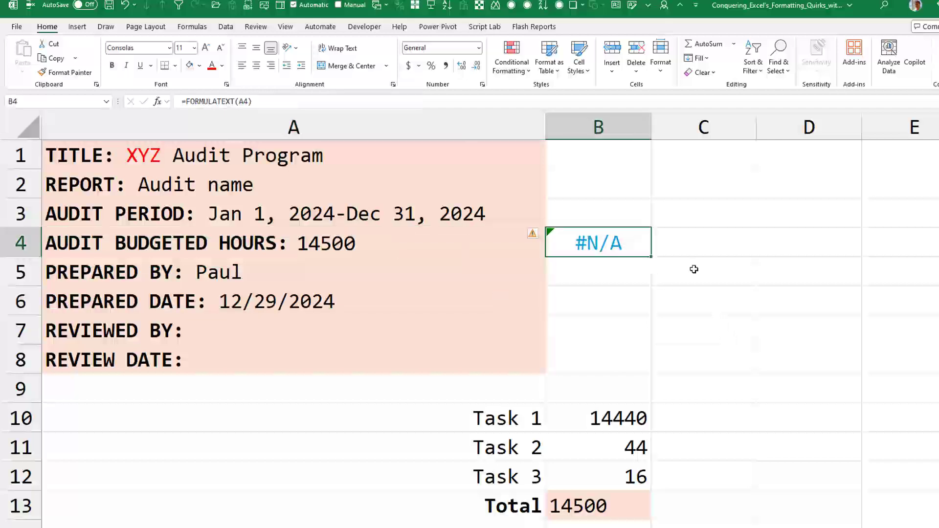
Delete the =FORMULATEXT(A4) helper formula from B4
{"action": "key", "text": "Delete"}
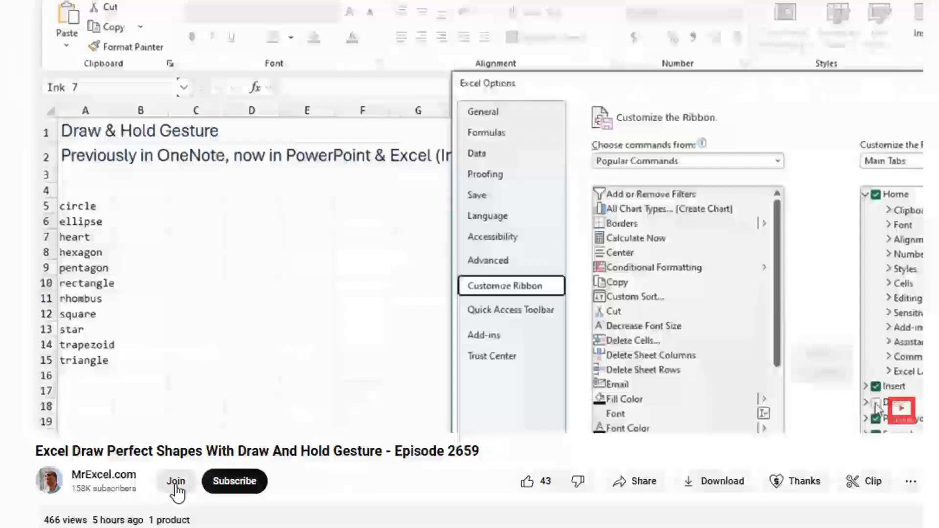
Open the channel's membership panel and read through the Power Excellers perks
{"action": "left_click", "coordinate": [177, 483]}
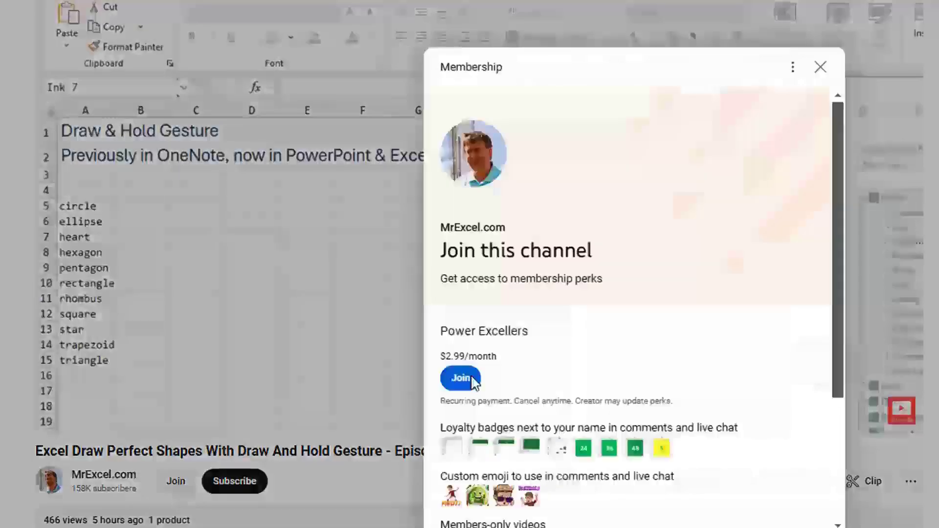
{"action": "scroll", "coordinate": [673, 248], "scroll_direction": "down", "scroll_amount": 2}
{"action": "scroll", "coordinate": [675, 252], "scroll_direction": "down", "scroll_amount": 1}
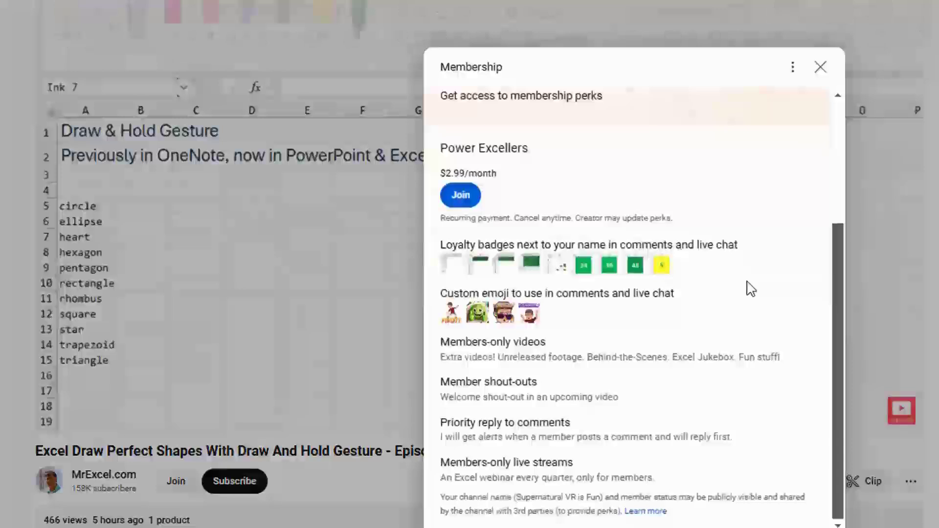